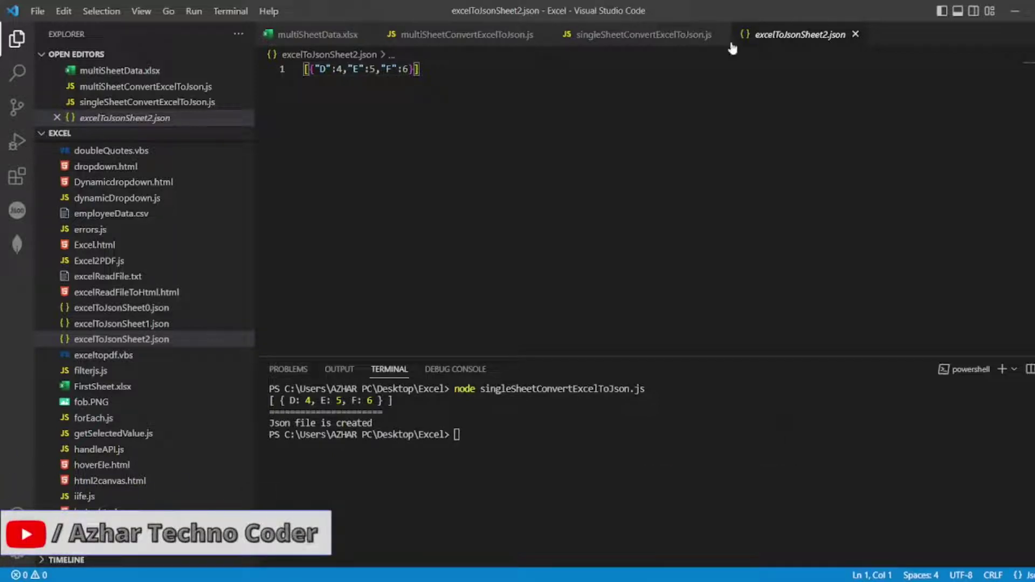
- Pin the excelToJsonSheet2.json tab, then switch to the Channel.png incognito comment screenshot
{"action": "double_click", "coordinate": [774, 39]}
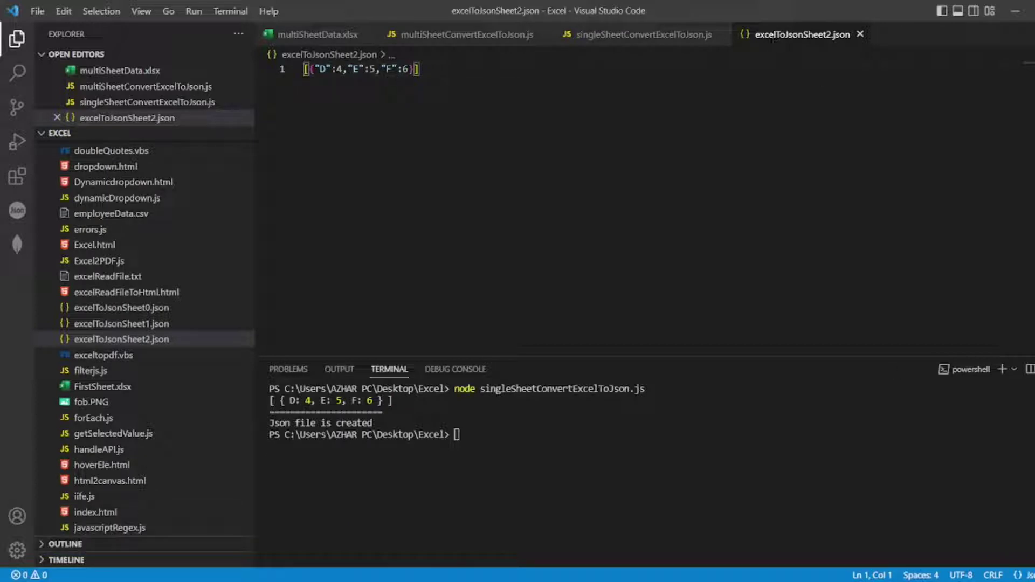
{"action": "key", "text": "alt+Tab"}
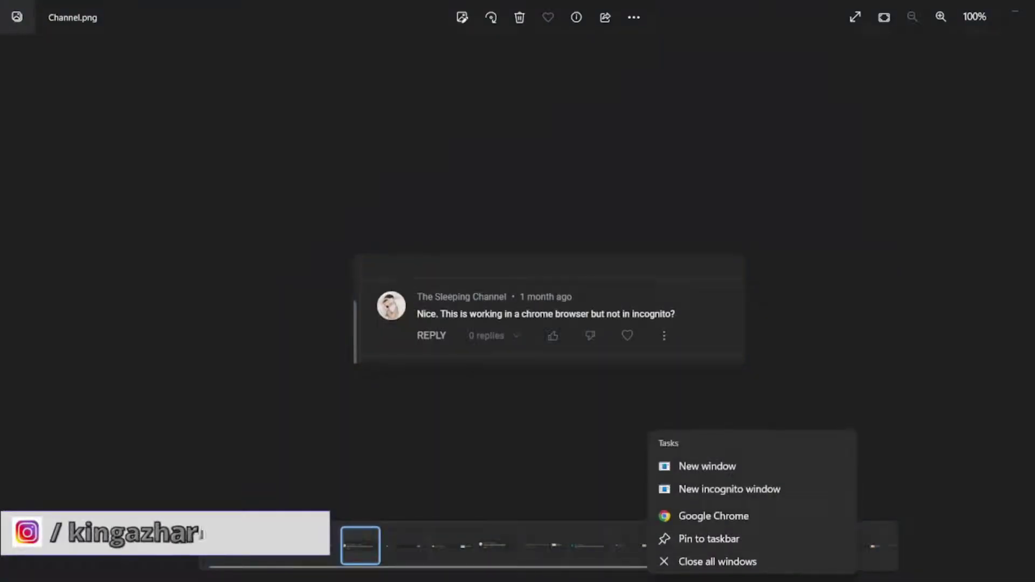
- Open a new Chrome window from the taskbar and load google.com
{"action": "left_click", "coordinate": [707, 475]}
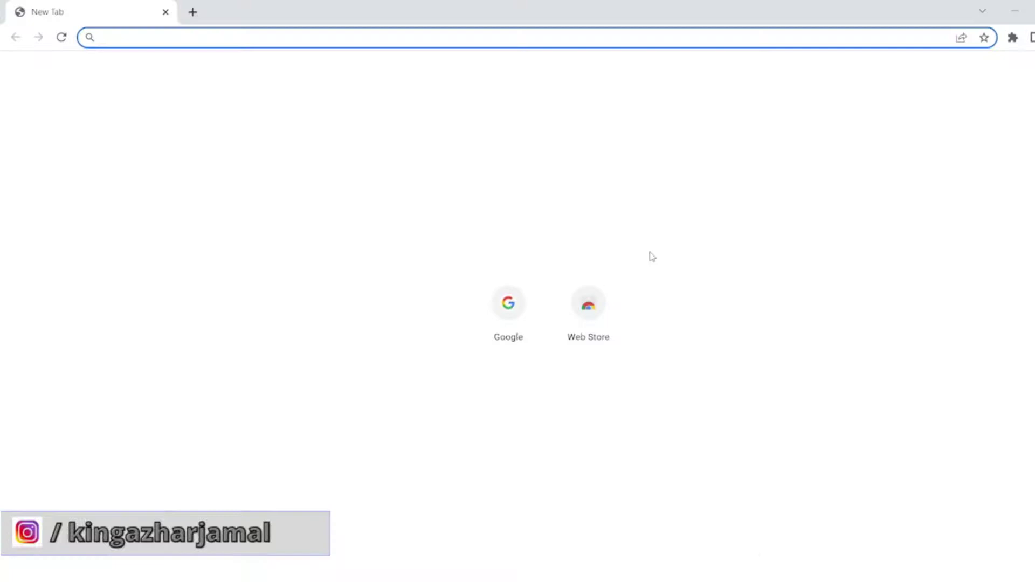
{"action": "right_click", "coordinate": [459, 208]}
{"action": "left_click", "coordinate": [283, 40]}
{"action": "type", "text": "go"}
{"action": "key", "text": "Return"}
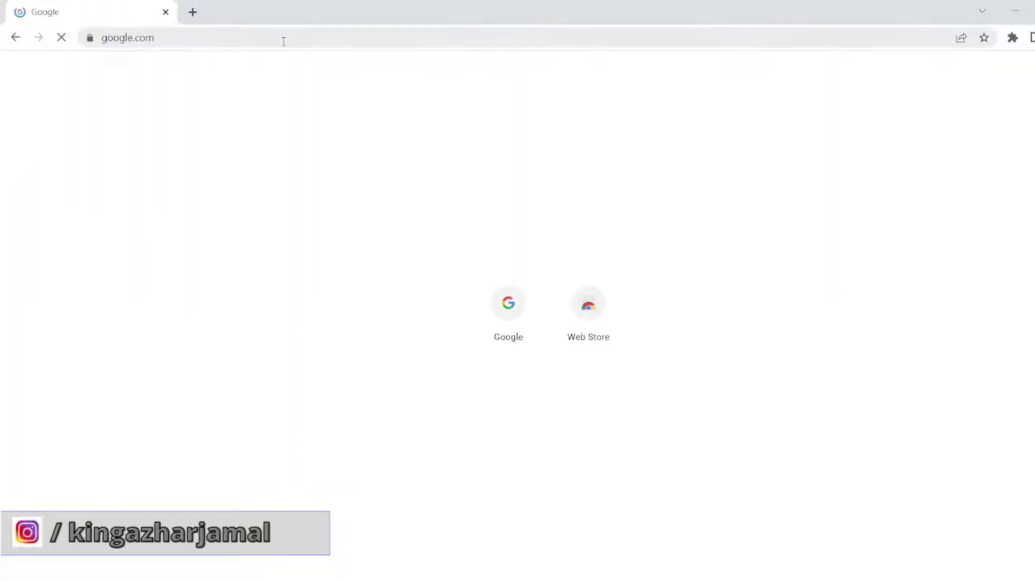
- Run the pasted setInterval auto-reload script in the Google page's DevTools Console
{"action": "right_click", "coordinate": [766, 179]}
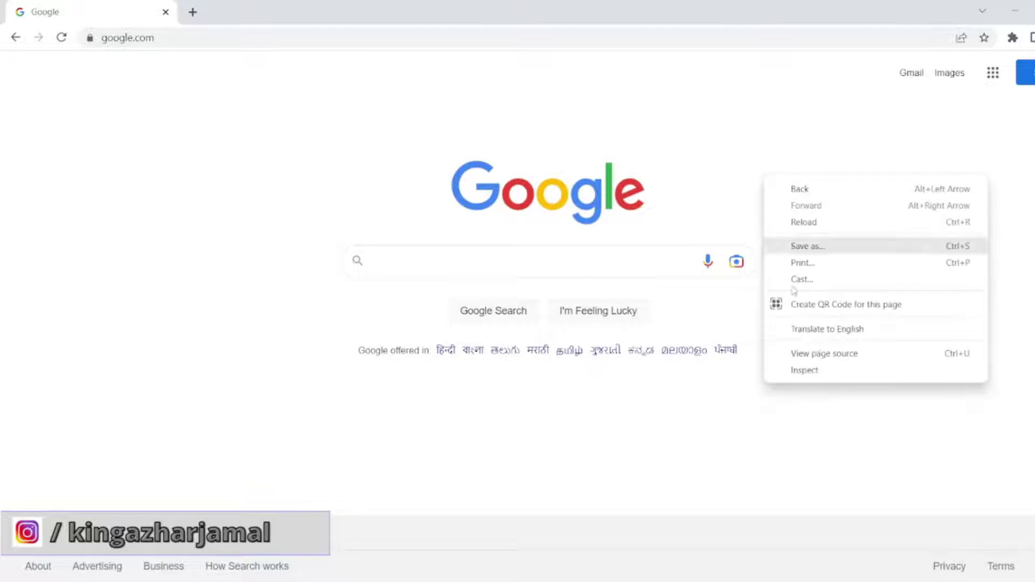
{"action": "left_click", "coordinate": [824, 369]}
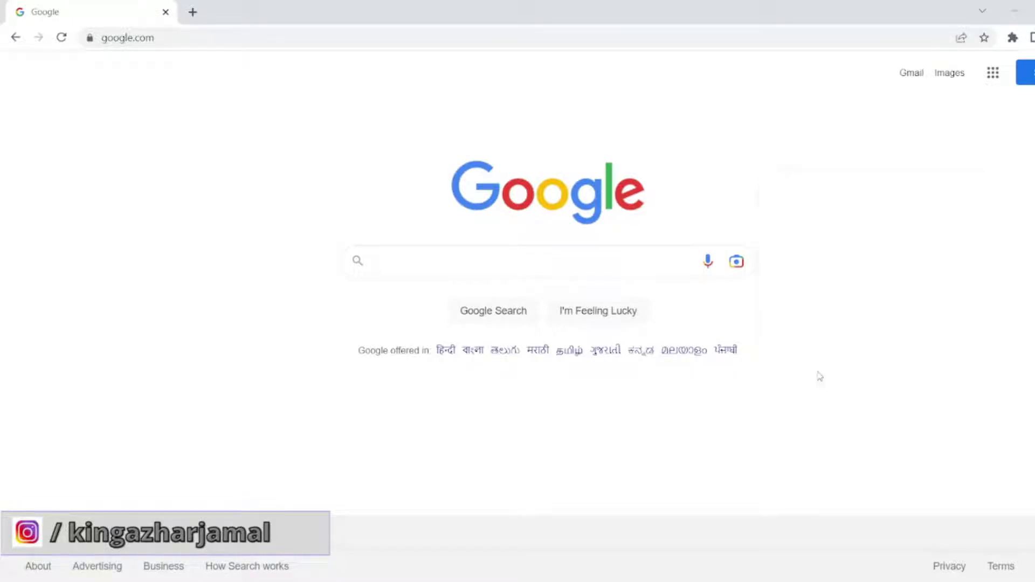
{"action": "left_click", "coordinate": [825, 61]}
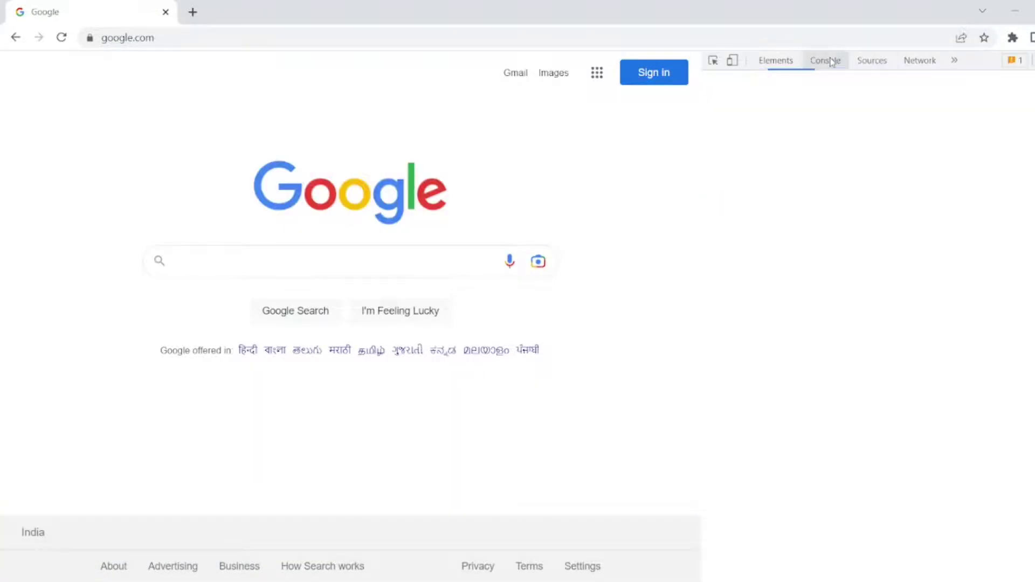
{"action": "key", "text": "ctrl+v"}
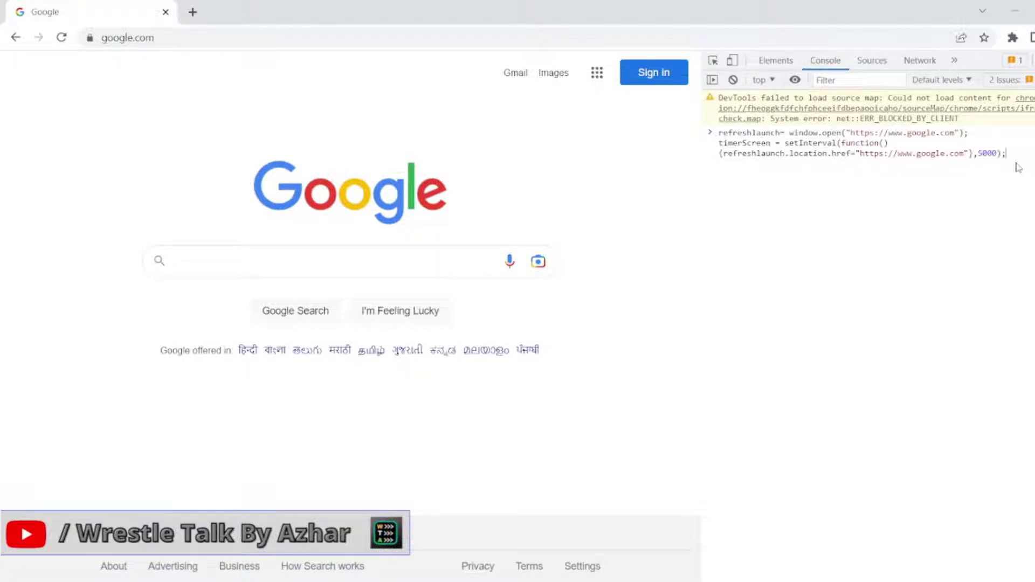
{"action": "key", "text": "Return"}
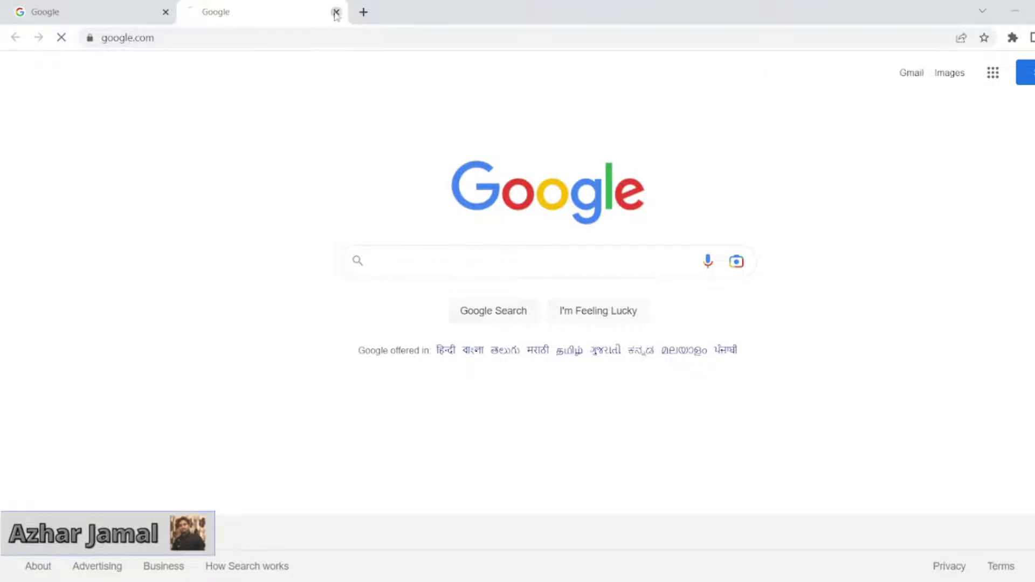
- Close the auto-reloading tab and open google.com in a new incognito window
{"action": "left_click", "coordinate": [337, 12]}
{"action": "left_click", "coordinate": [1027, 37]}
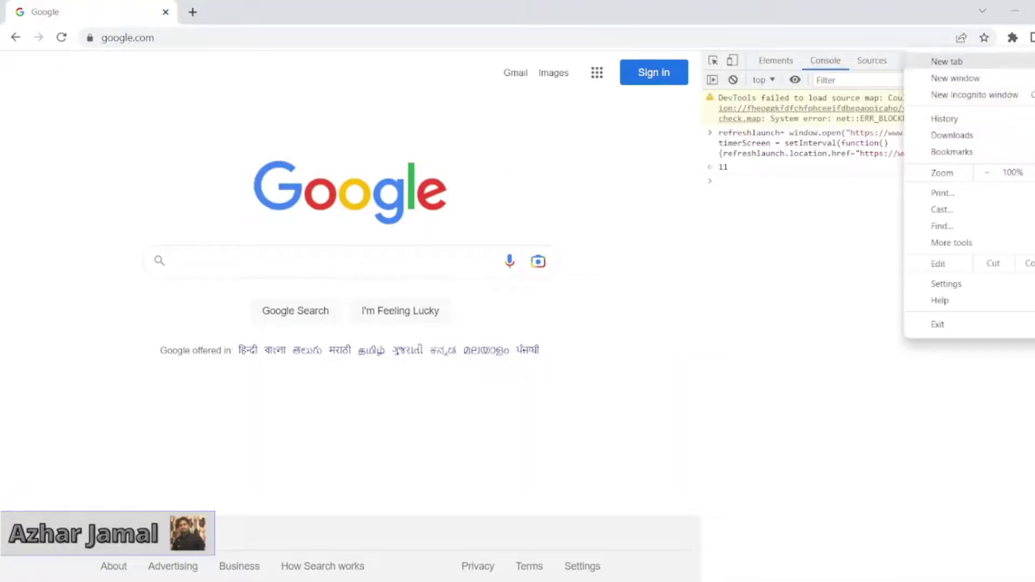
{"action": "left_click", "coordinate": [1007, 97]}
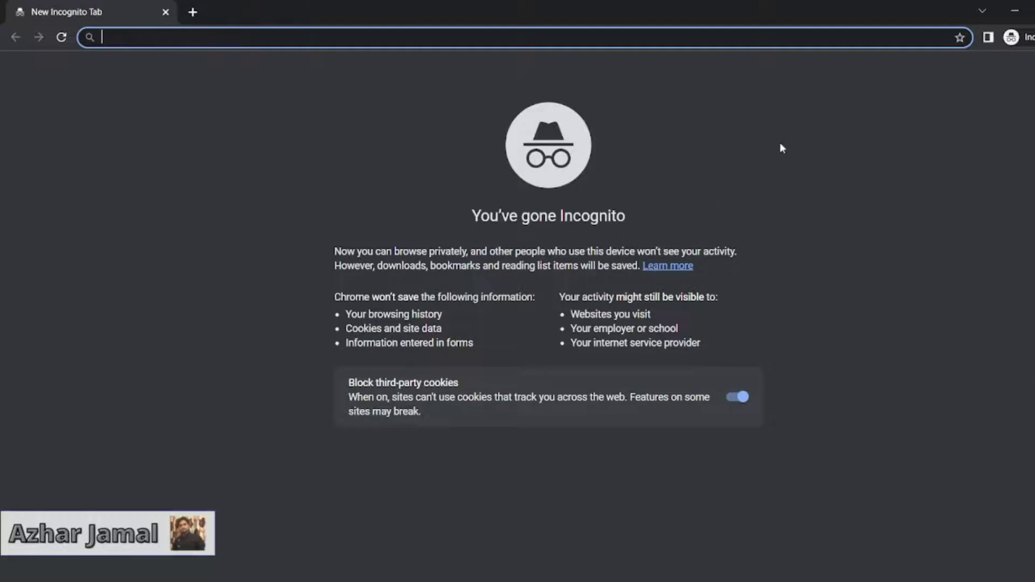
{"action": "type", "text": "google.com"}
{"action": "key", "text": "Return"}
- Run the pasted setInterval auto-reload script in the incognito page's DevTools Console
{"action": "right_click", "coordinate": [780, 142]}
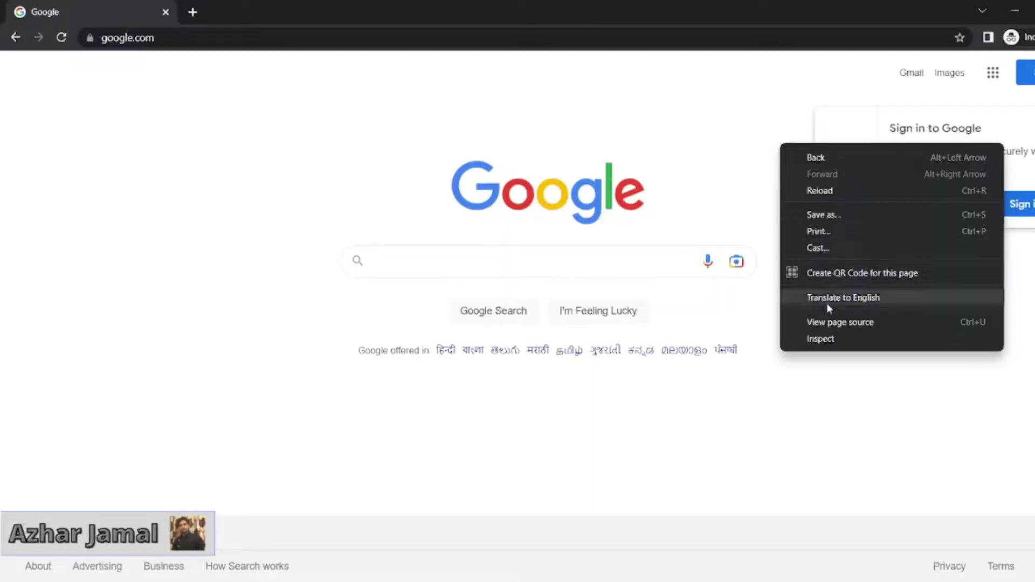
{"action": "left_click", "coordinate": [821, 339]}
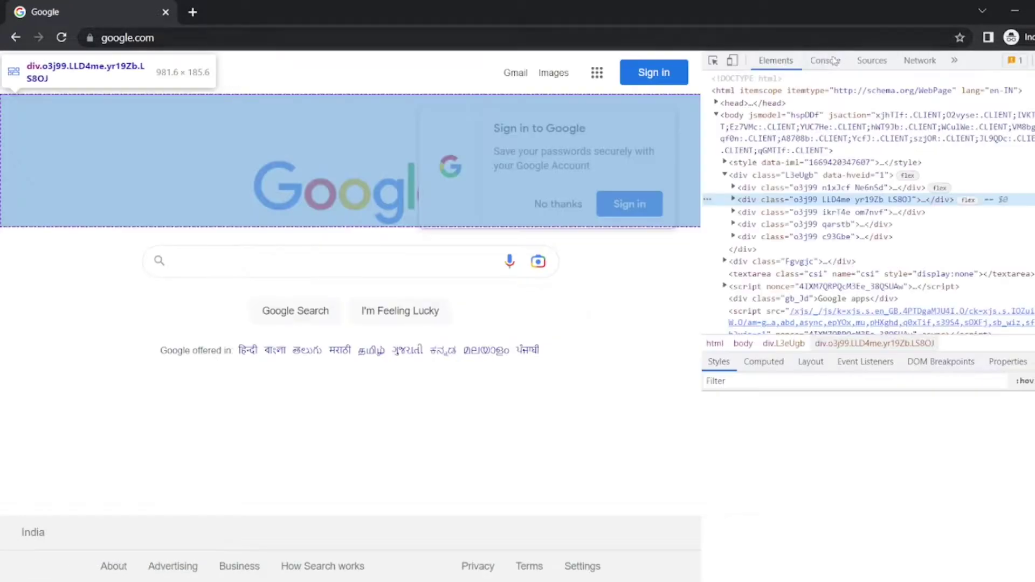
{"action": "left_click", "coordinate": [825, 60]}
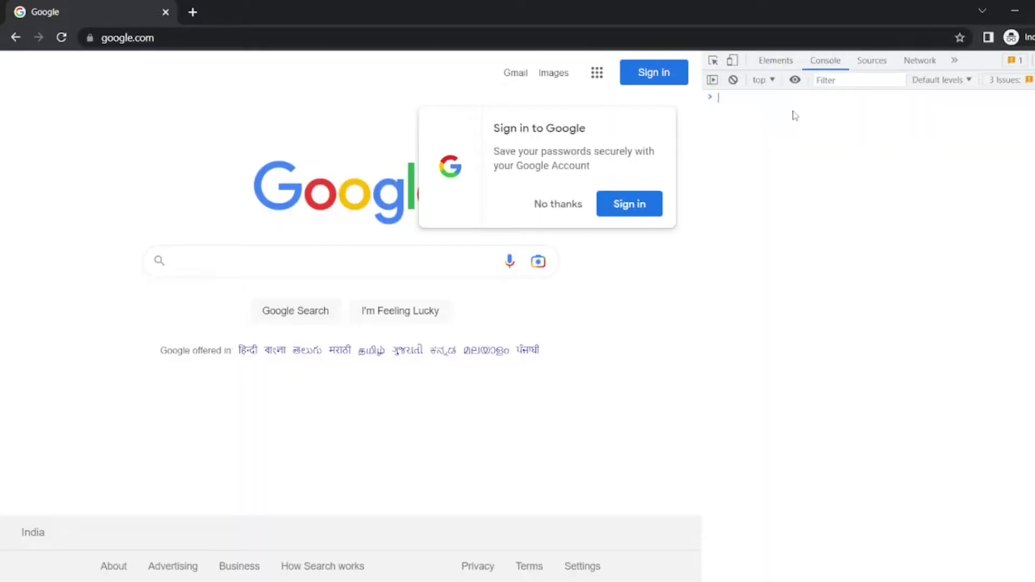
{"action": "type", "text": "refreshlaunch= window.open(\"https://www.google.com\"); timerScreen = setInterval(function() {refreshlaunch.location.href=\"https://www.google.com\"},5000);"}
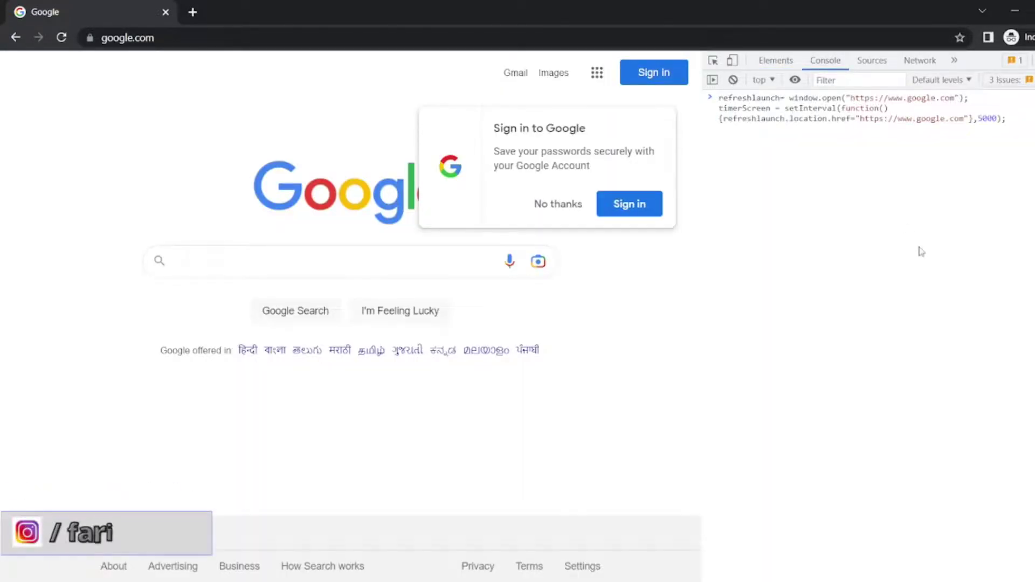
{"action": "key", "text": "Return"}
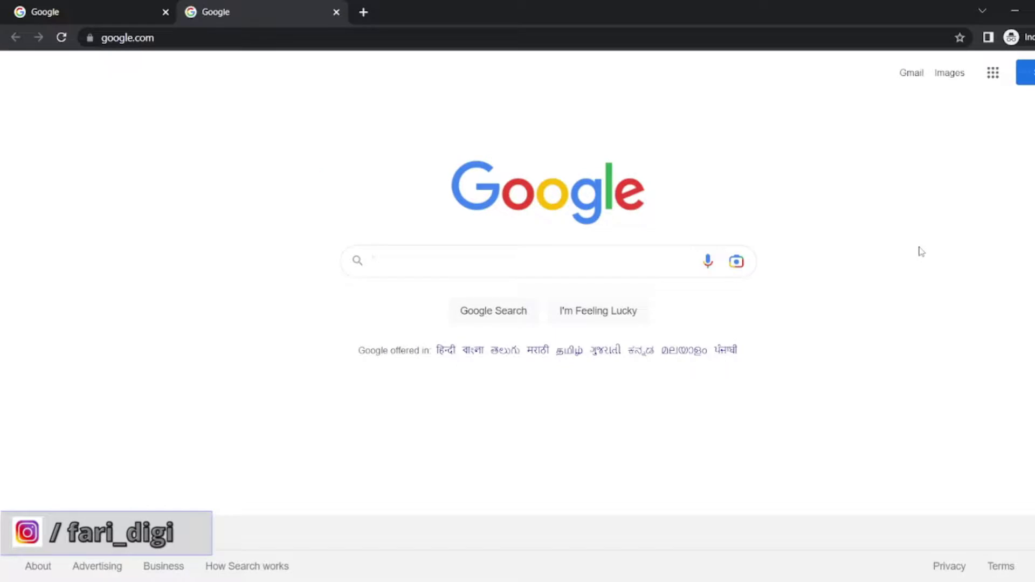